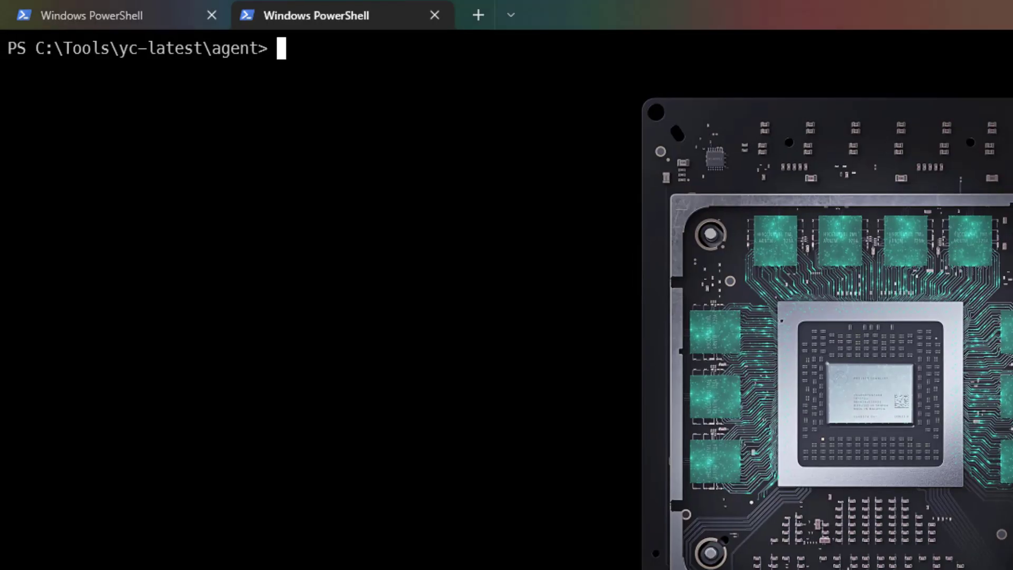
Step: List the running Java processes with jcmd
type("jcmd")
key("Return")
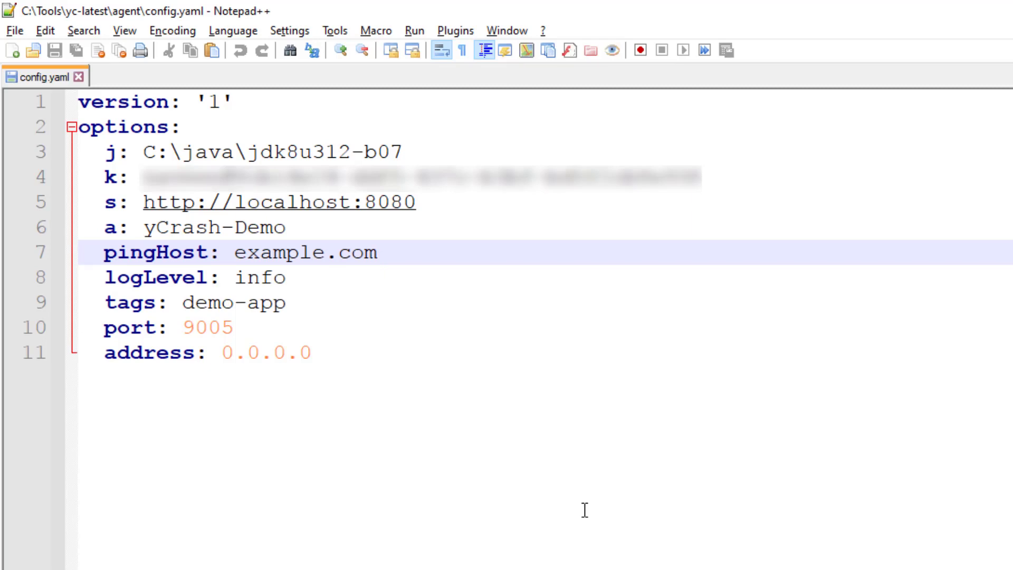
Step: Review the application name, pingHost, logLevel, tags and port entries in the agent's config.yaml
left_click(400, 225)
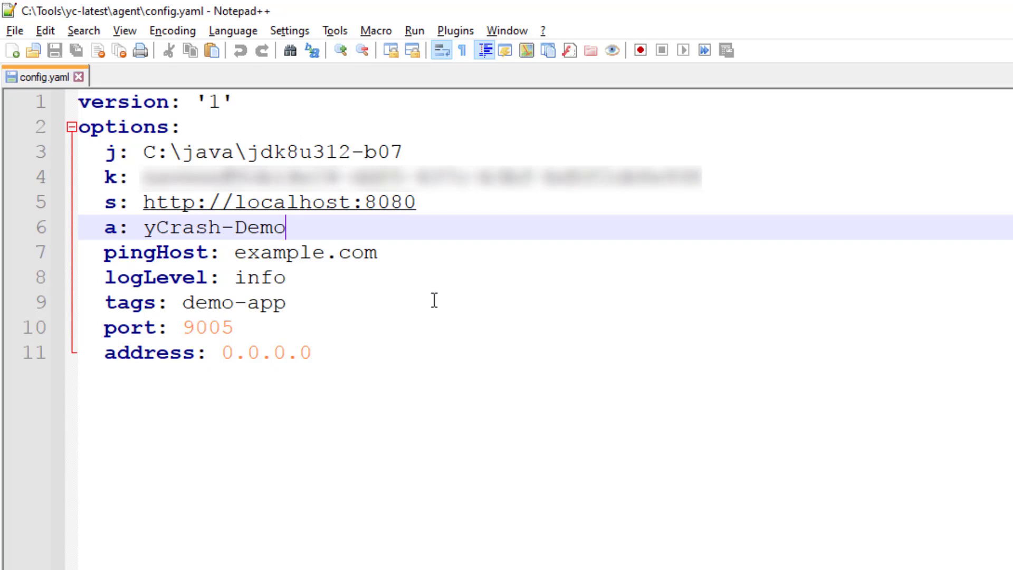
left_click(429, 254)
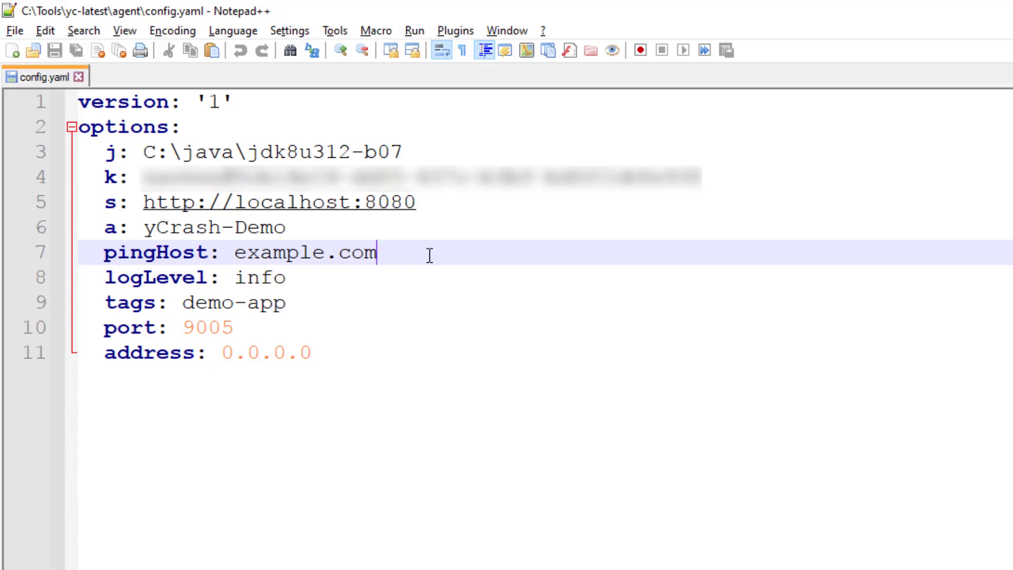
left_click(396, 287)
left_click(402, 311)
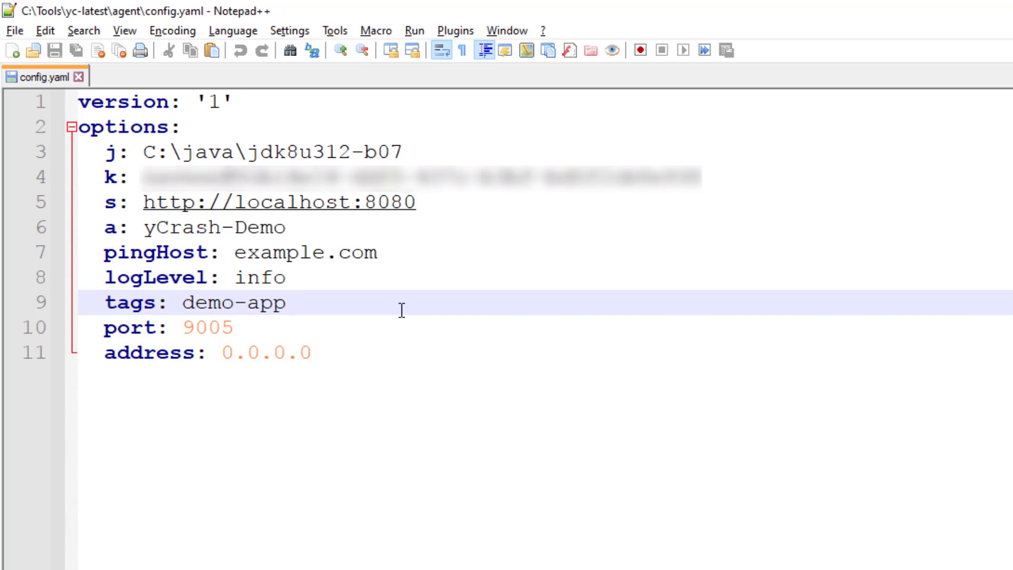
left_click(389, 331)
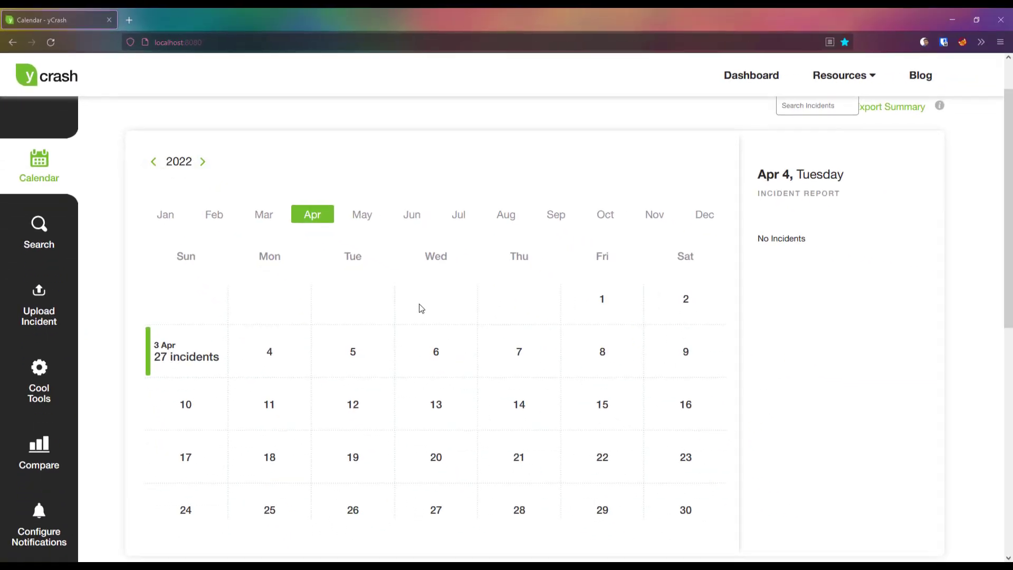
Step: Request localhost:9005/action in a new browser tab
left_click(136, 17)
type("loca")
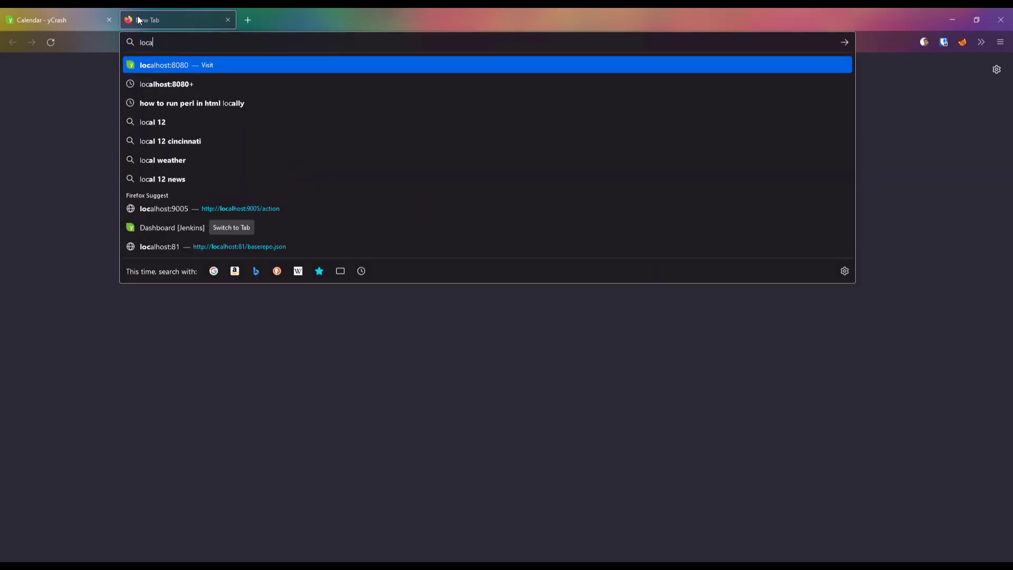
type("lhost:9")
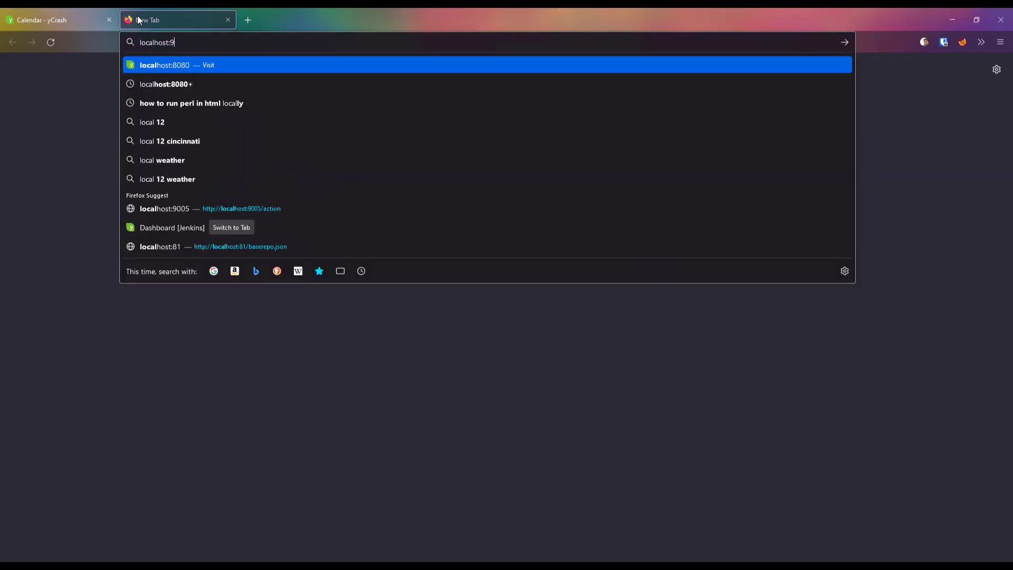
type("005/action")
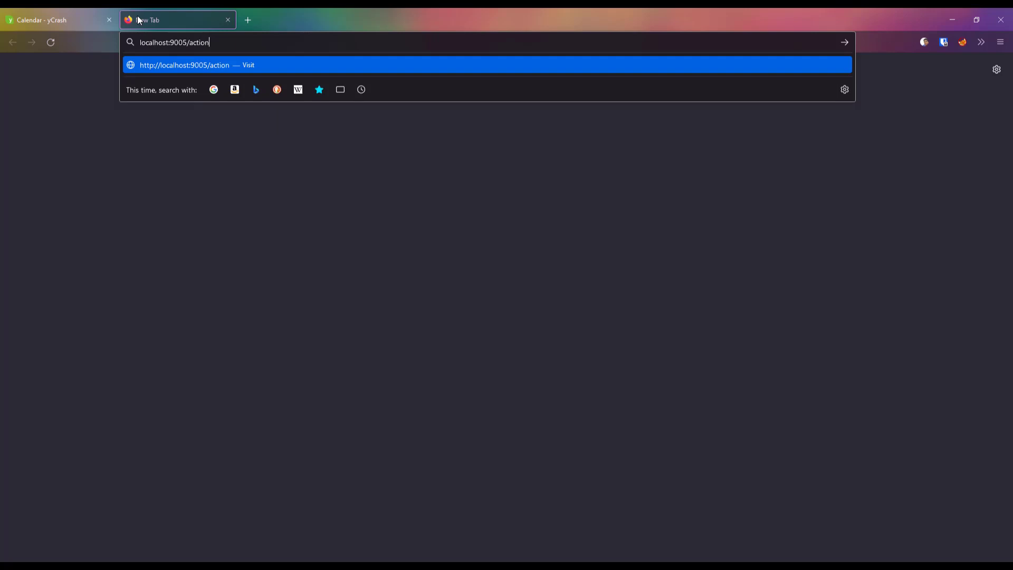
key("Return")
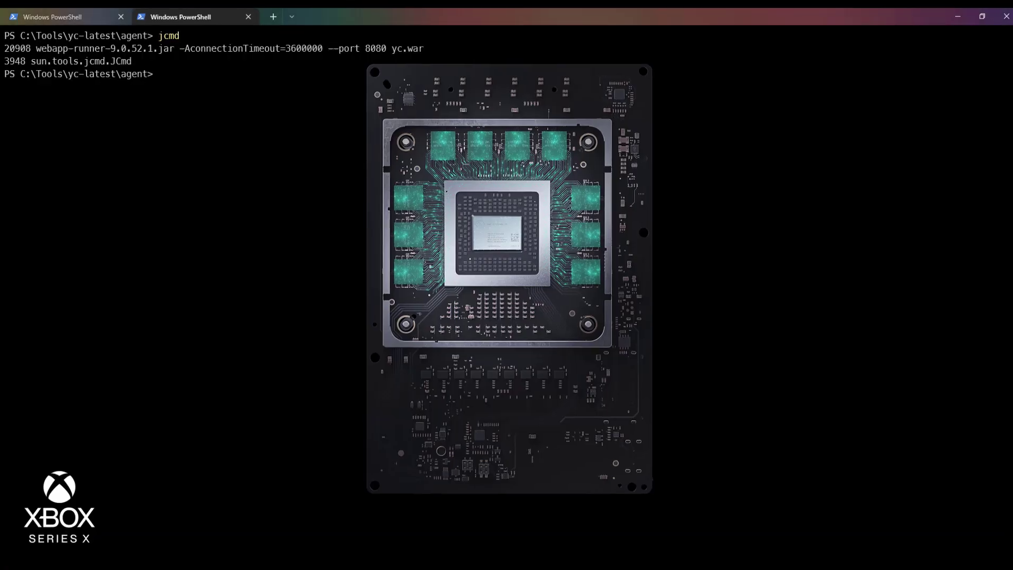
Step: Start the yCrash agent from PowerShell by running .\yc.exe -c .\config.yaml
type("yc.")
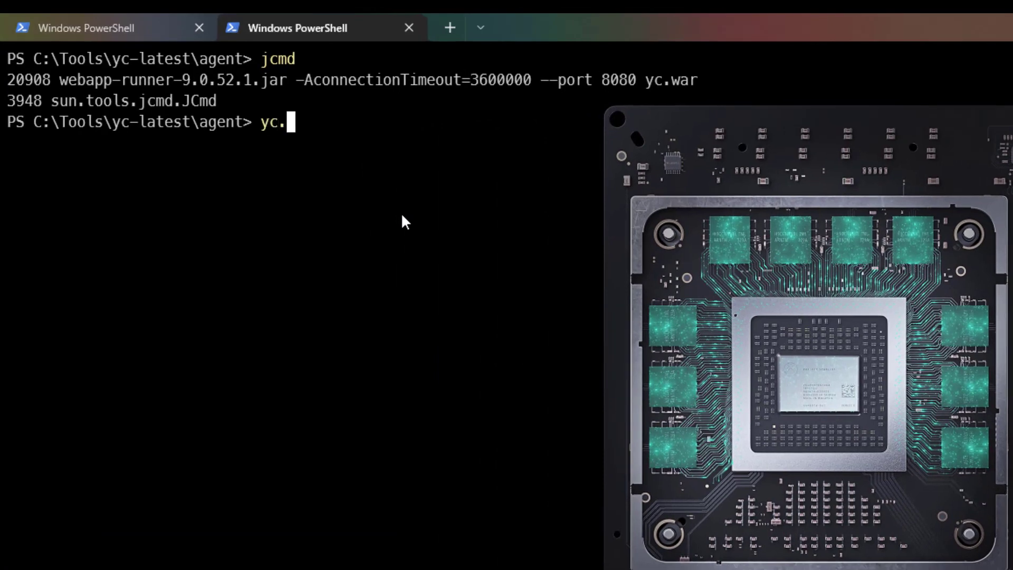
key("Tab")
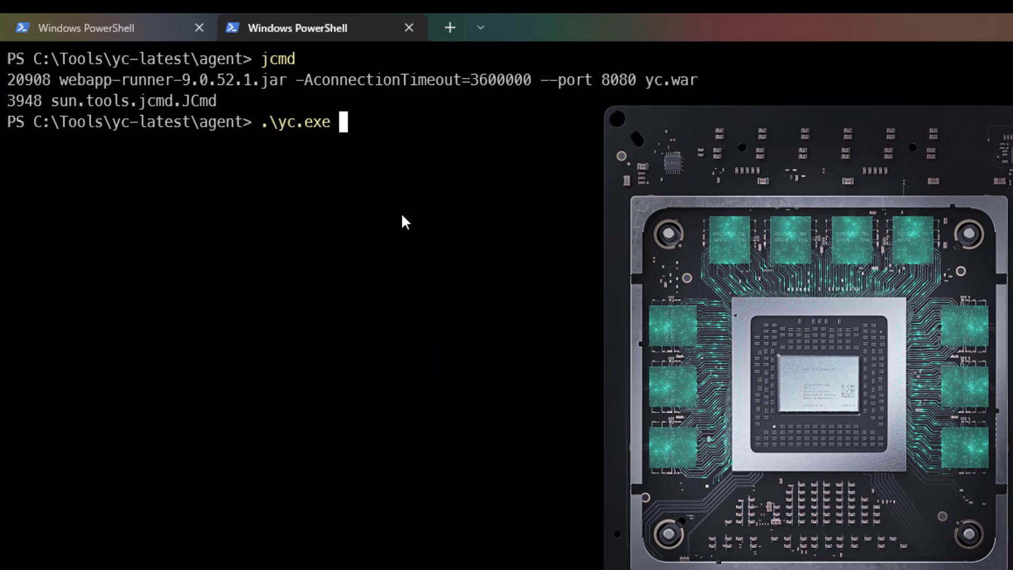
type("-c .\\conf")
key("Tab")
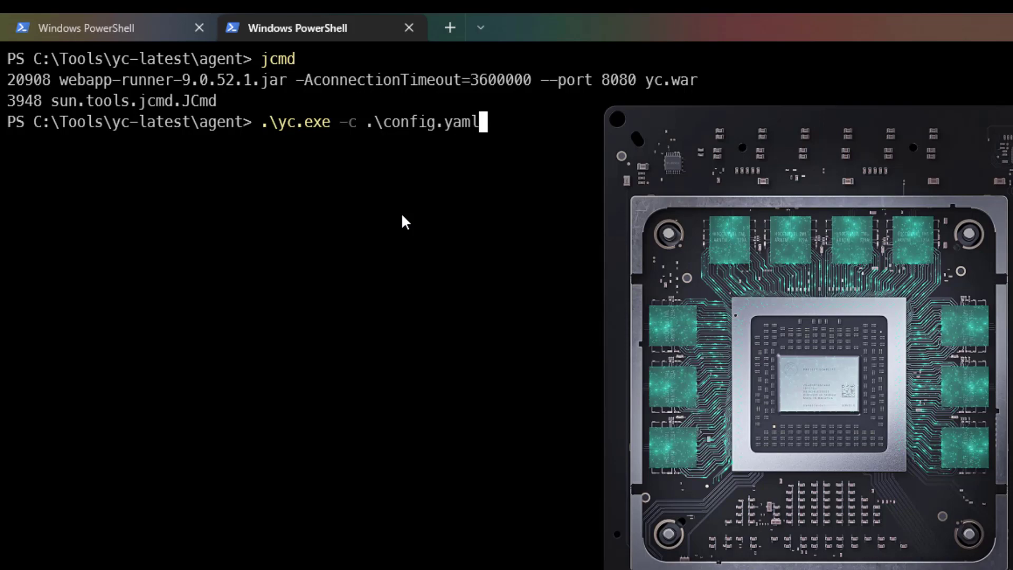
key("Return")
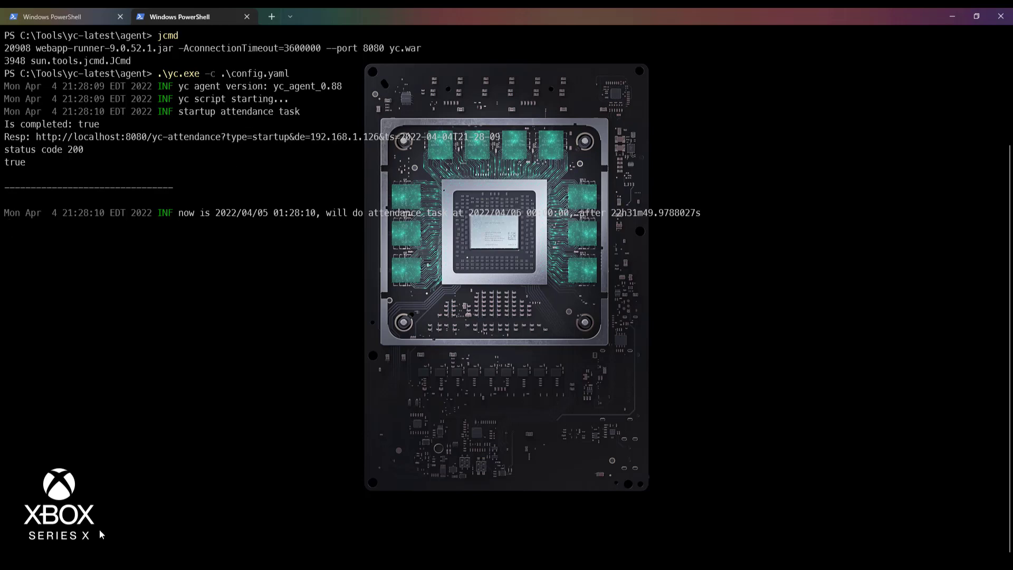
Step: Return to the browser and load localhost:9005/action again
left_click(172, 522)
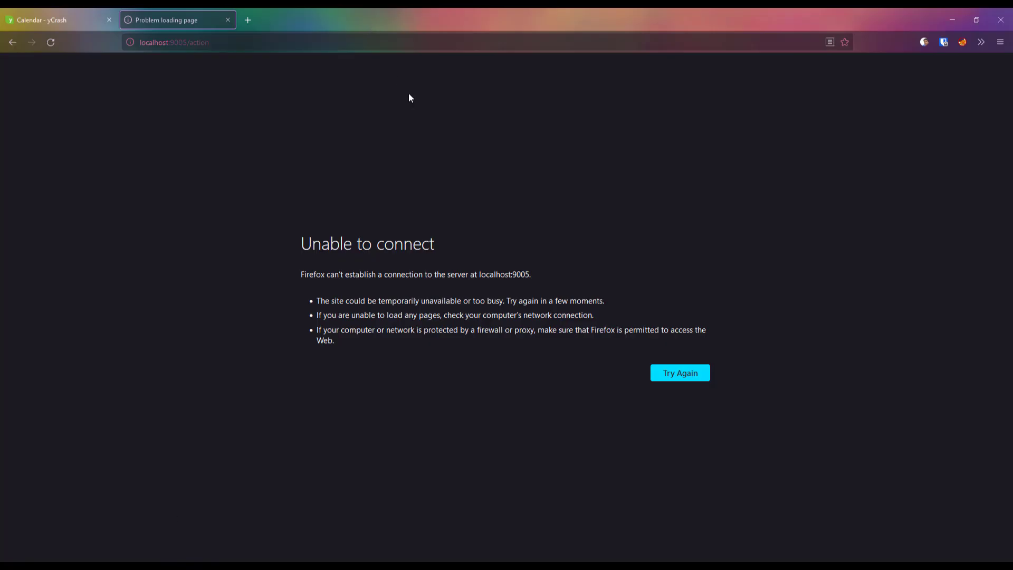
left_click(332, 42)
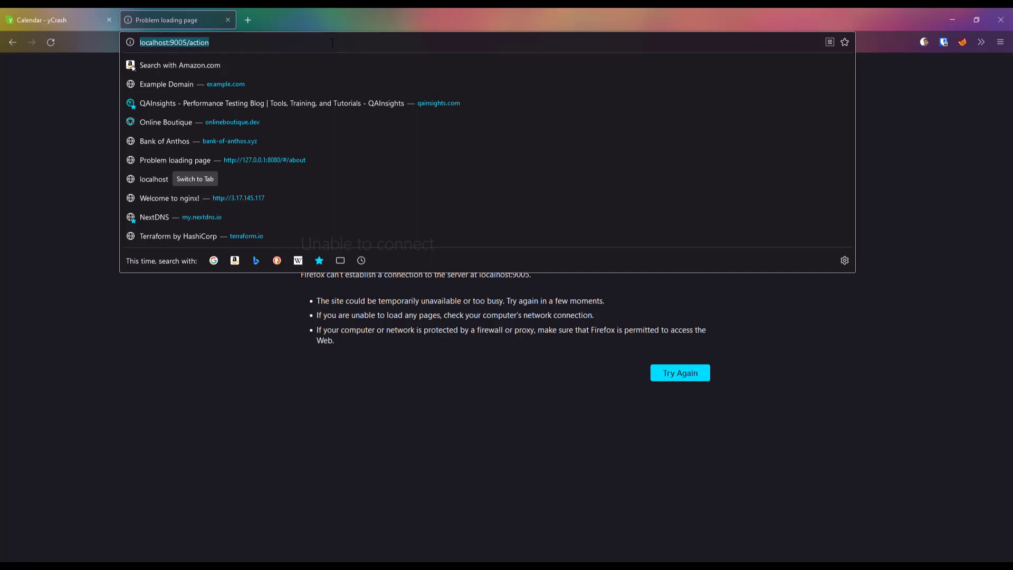
key("Return")
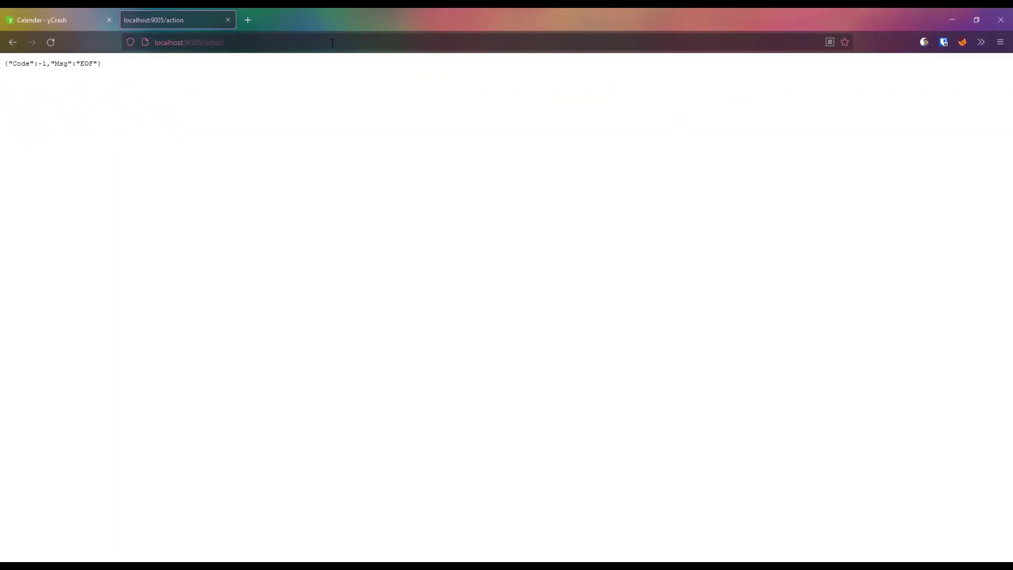
Step: Check the port setting in config.yaml and return to the action page in the browser
left_click(326, 566)
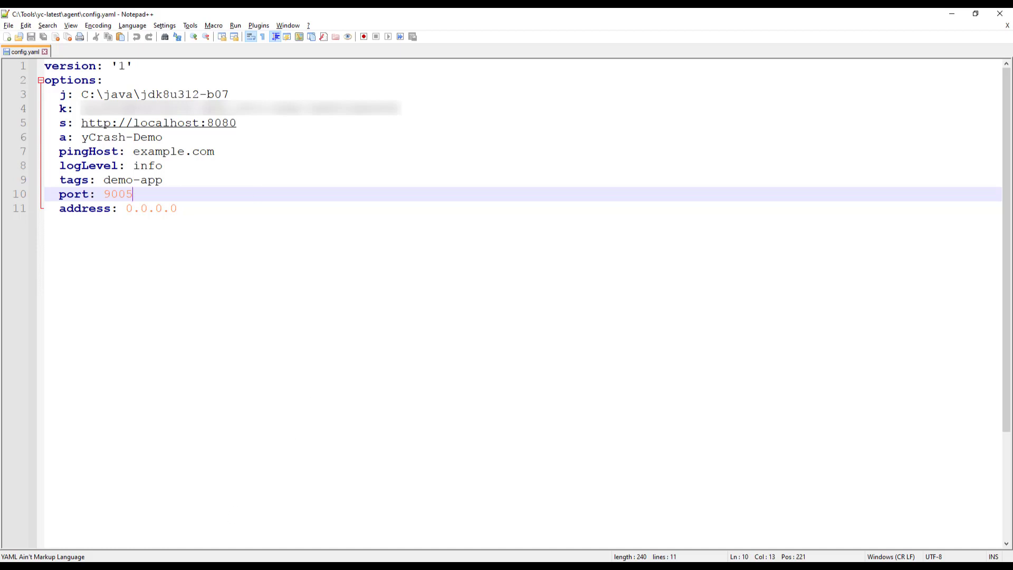
left_click(114, 567)
left_click(178, 533)
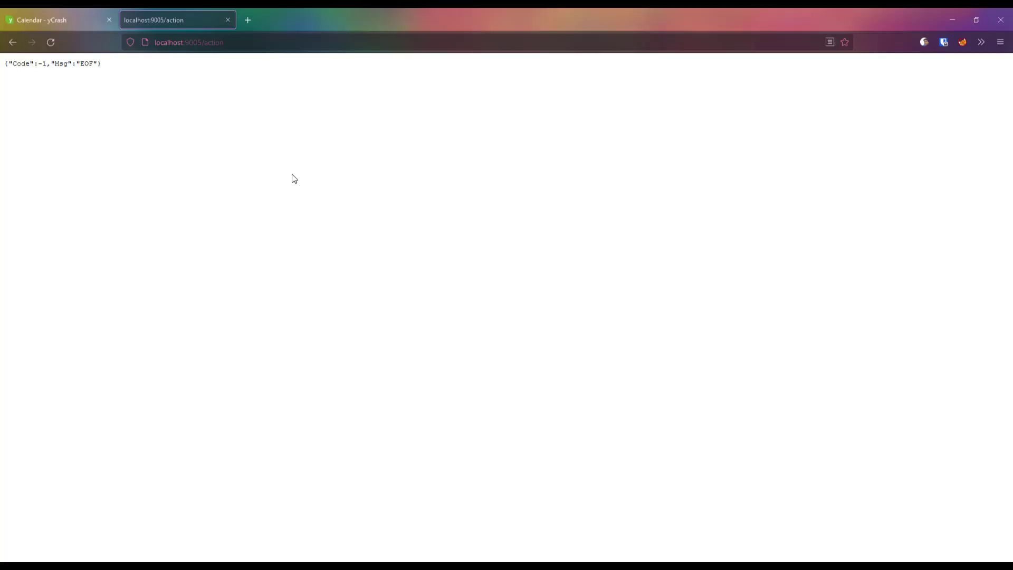
Step: Open the developer tools' Network monitor for the action page and reload the page to record its requests
right_click(290, 161)
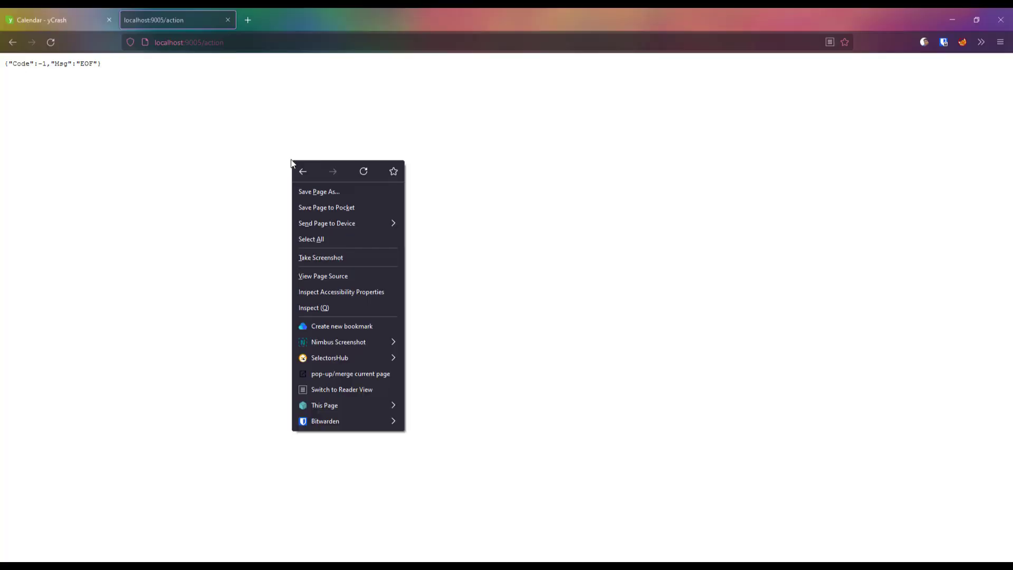
left_click(334, 313)
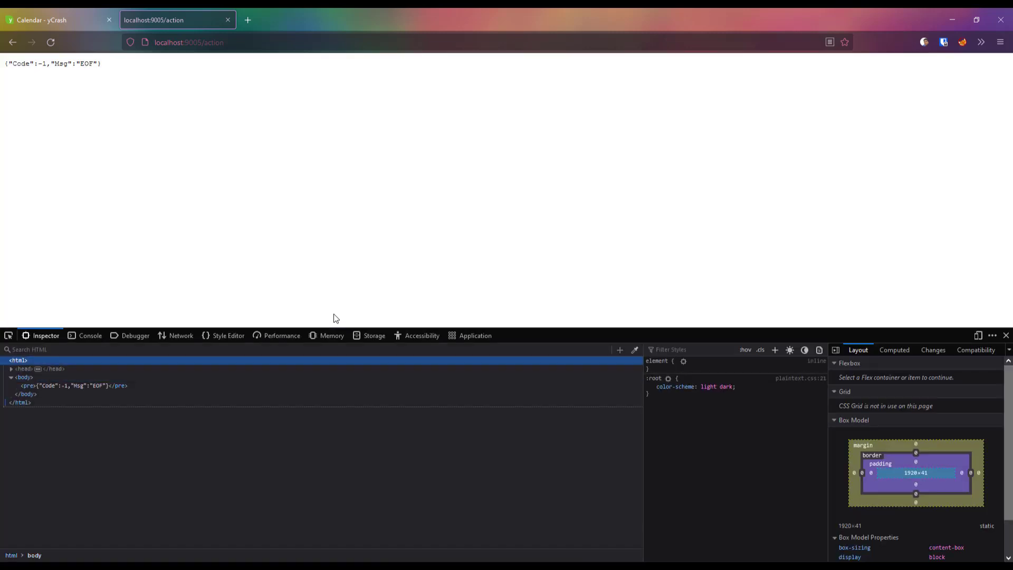
left_click(189, 337)
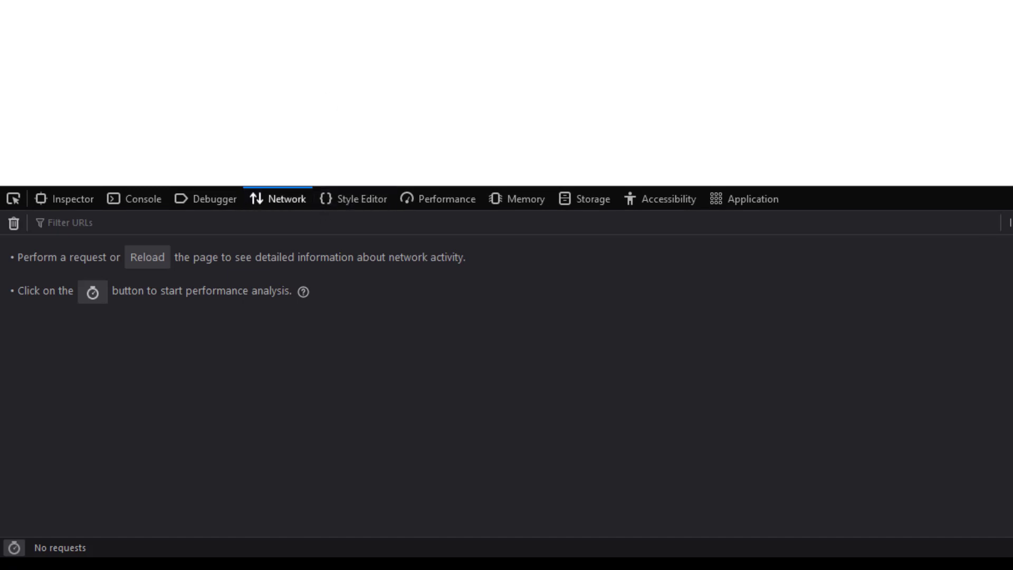
key("F5")
Step: Open the recorded GET action request for editing and resending, widen the request editor, and set the method to POST
left_click(218, 270)
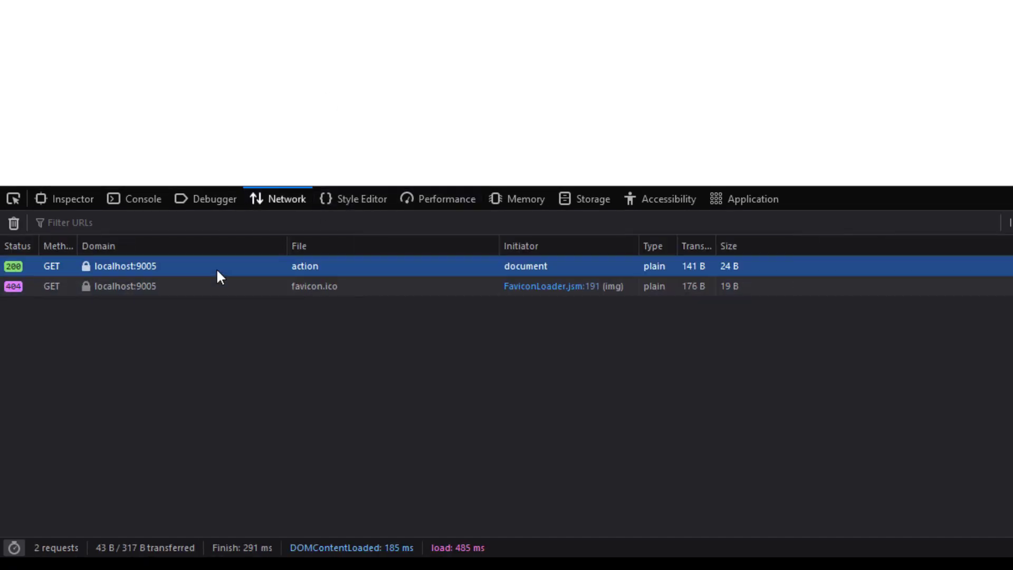
right_click(218, 276)
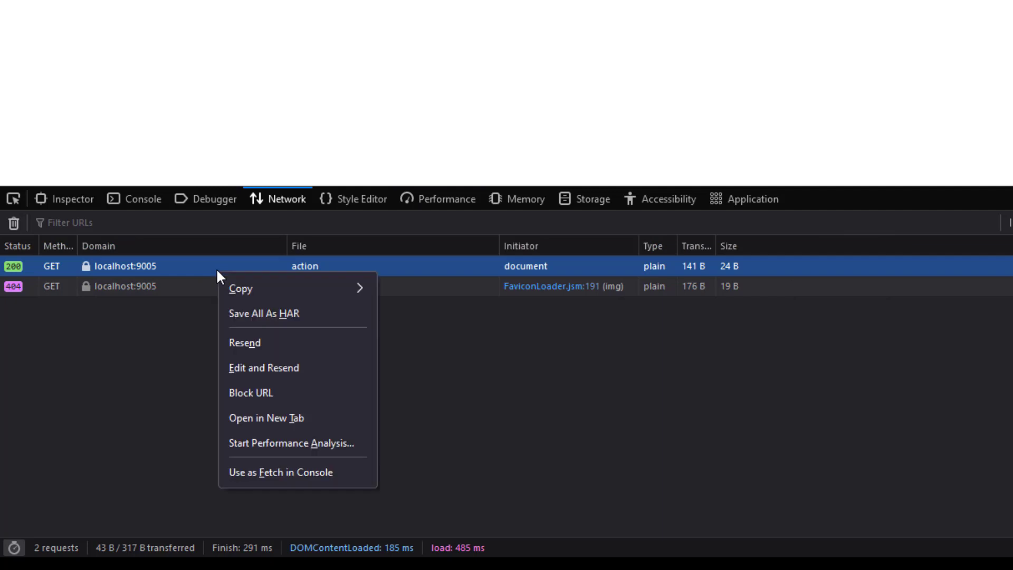
left_click(279, 368)
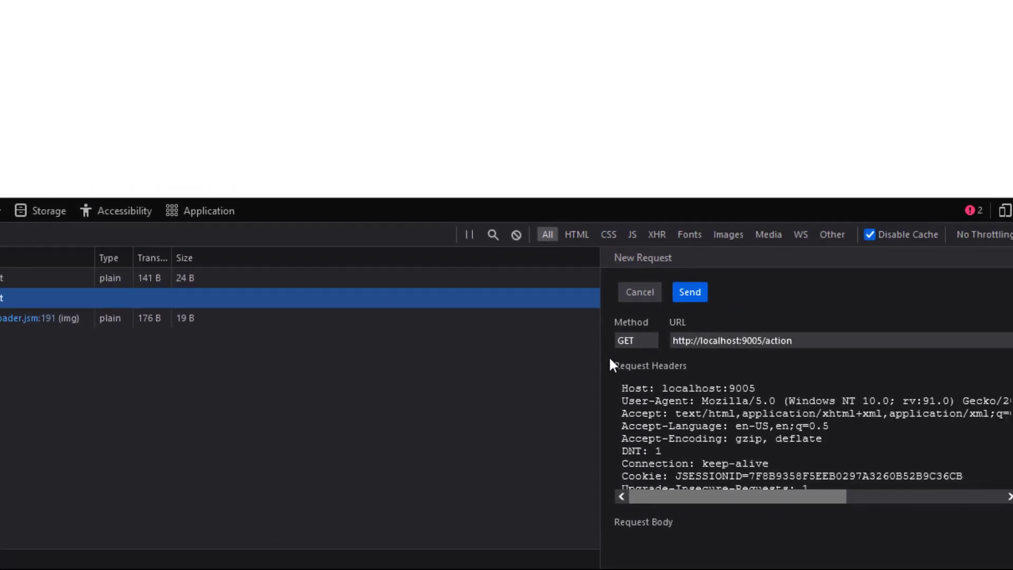
left_click_drag(552, 280, 80, 506)
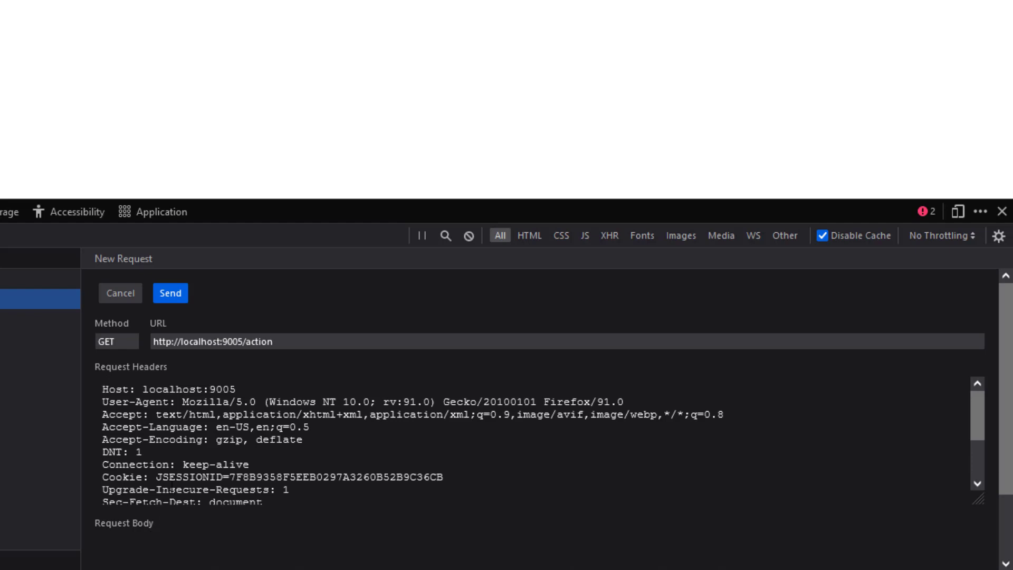
left_click_drag(123, 341, 78, 334)
type("POST")
left_click(285, 342)
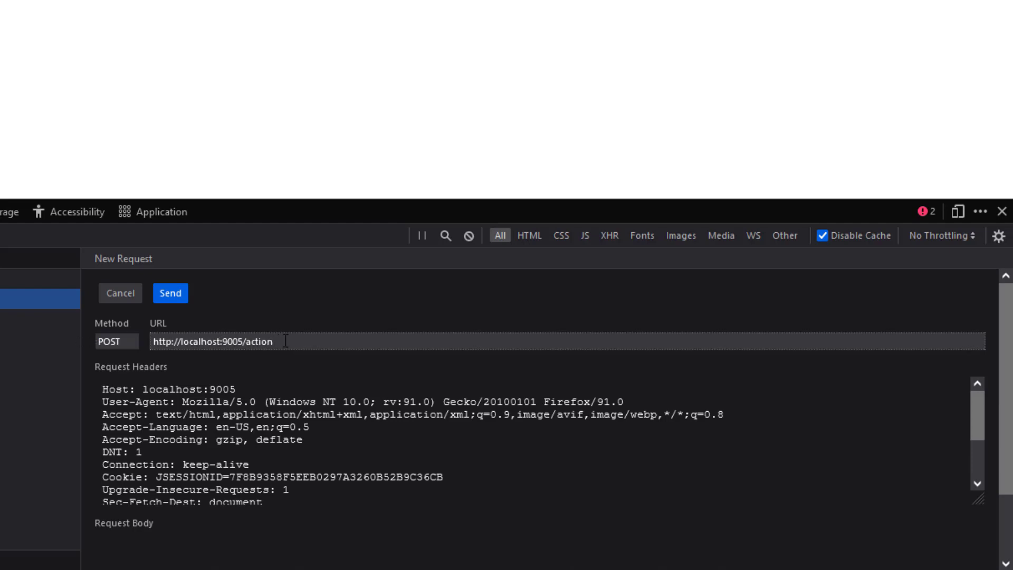
Step: Paste the JSON request body with the API key and waitFor true, and set its action to capture 20908
scroll(285, 469, "down", 2)
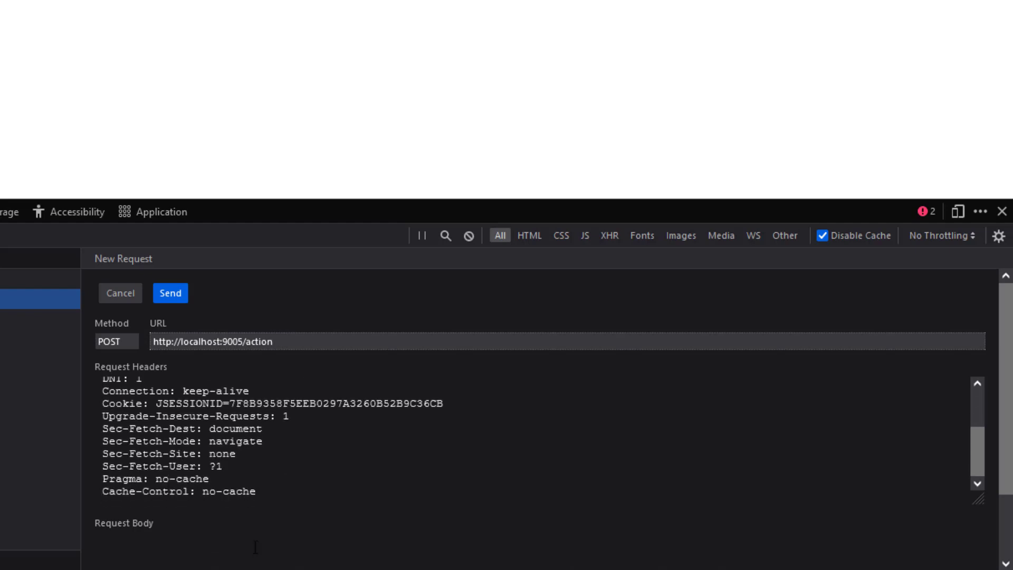
left_click(275, 535)
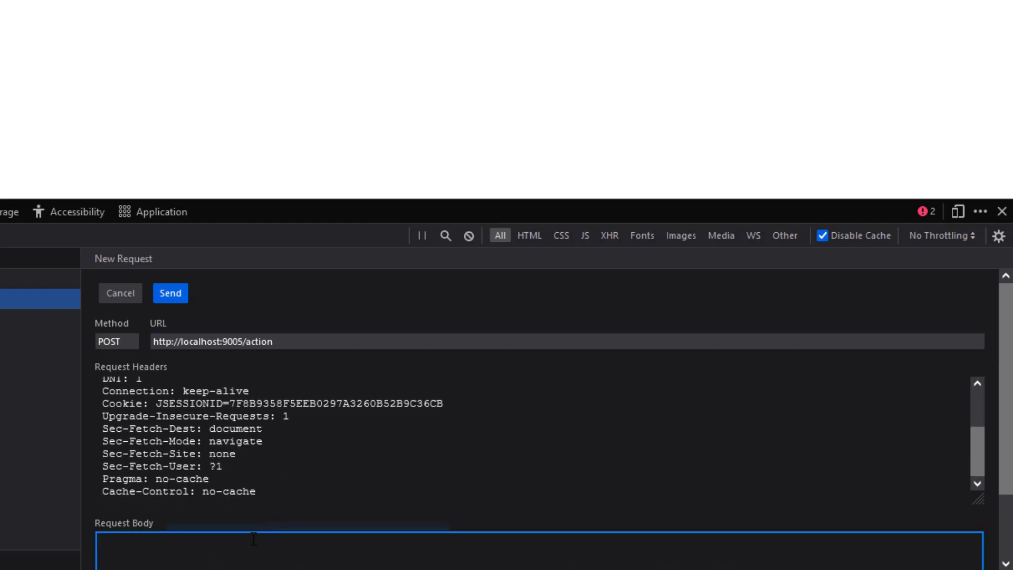
key("ctrl+v")
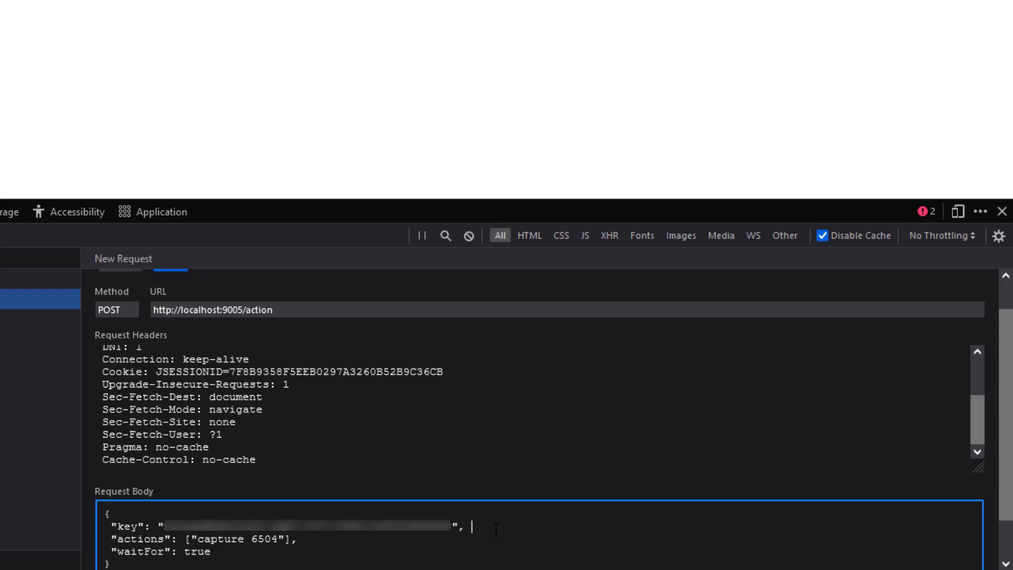
double_click(268, 539)
type("20908")
Step: Send the edited POST request to localhost:9005/action and select an entry in the request list
scroll(319, 444, "up", 3)
scroll(346, 285, "up", 1)
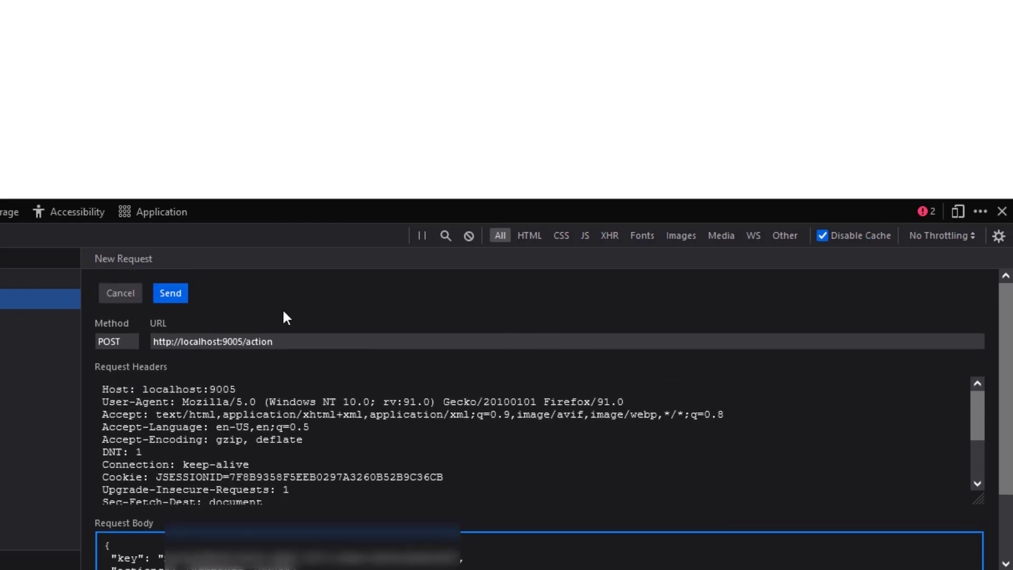
left_click(182, 293)
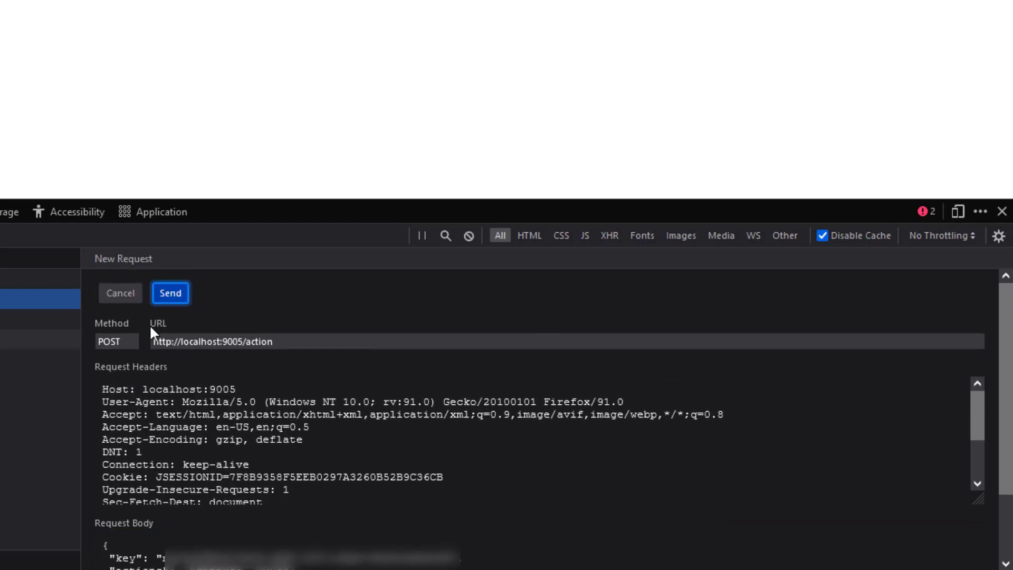
left_click(211, 404)
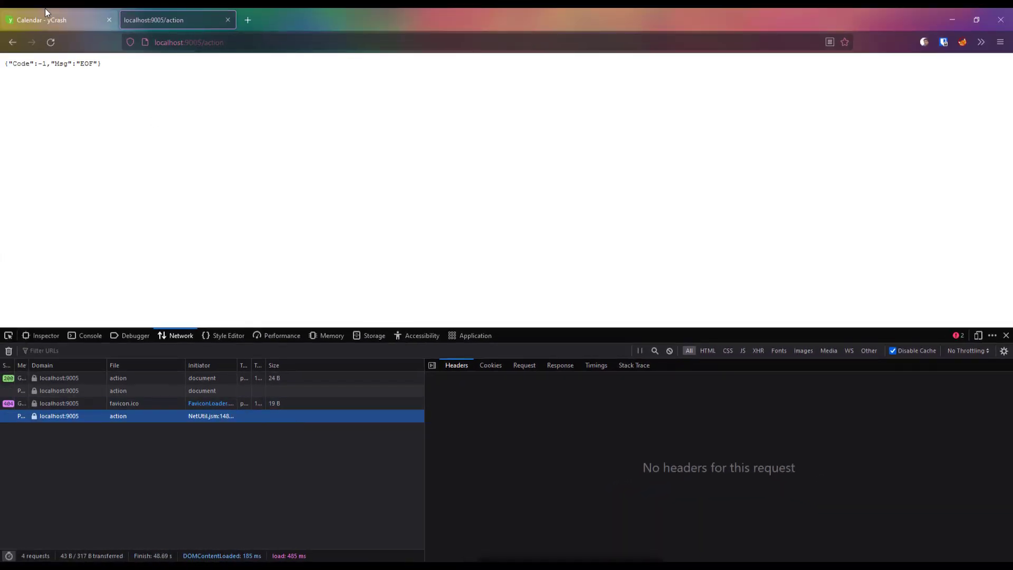
Step: Check the agent's capture log in PowerShell and reload the yCrash calendar dashboard in the browser
left_click(45, 9)
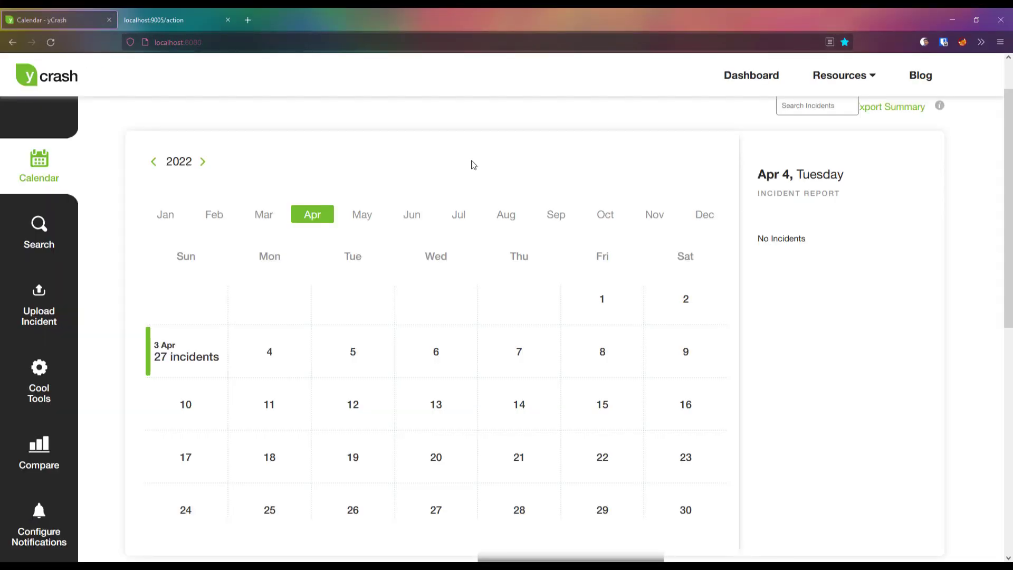
left_click(570, 567)
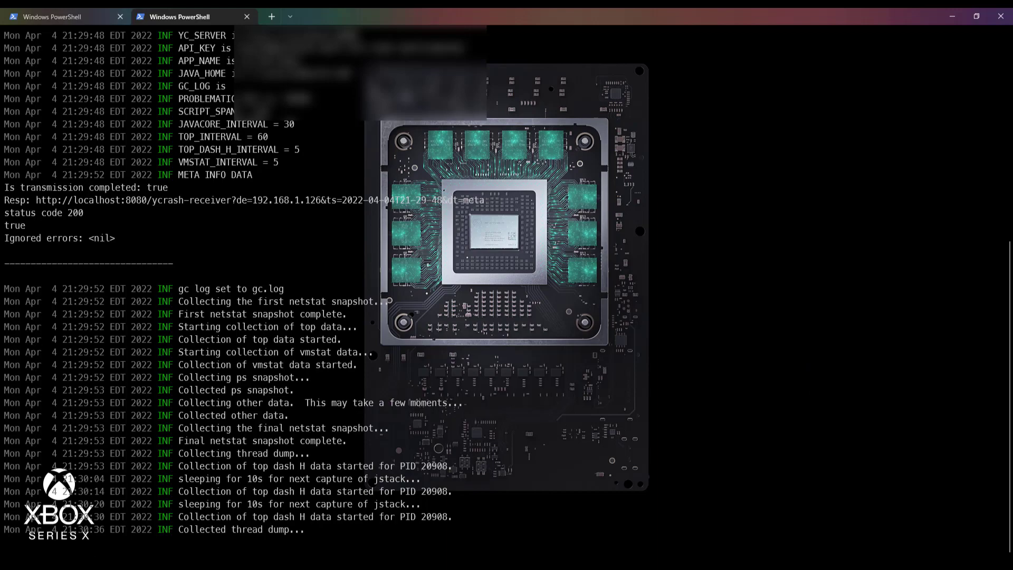
mouse_move(79, 565)
left_click(76, 532)
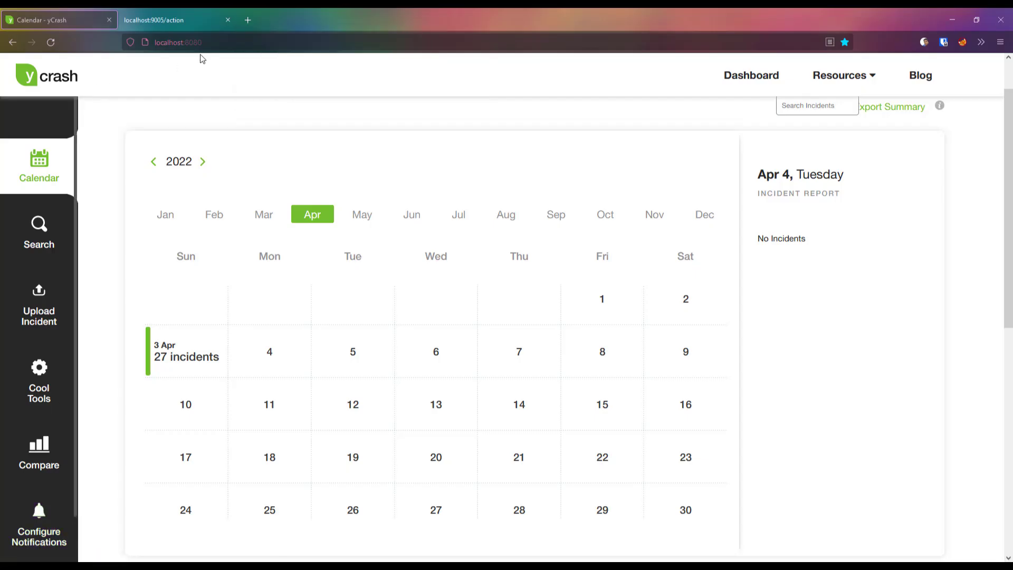
left_click(219, 41)
key("Return")
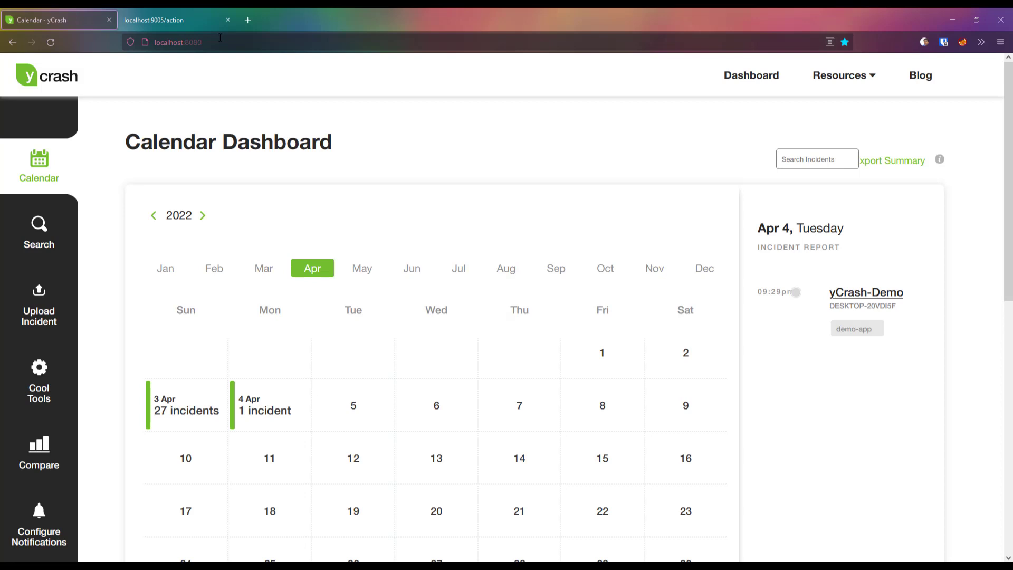
Step: Open the yCrash-Demo incident report for 4 April and go to its GC section
left_click(273, 424)
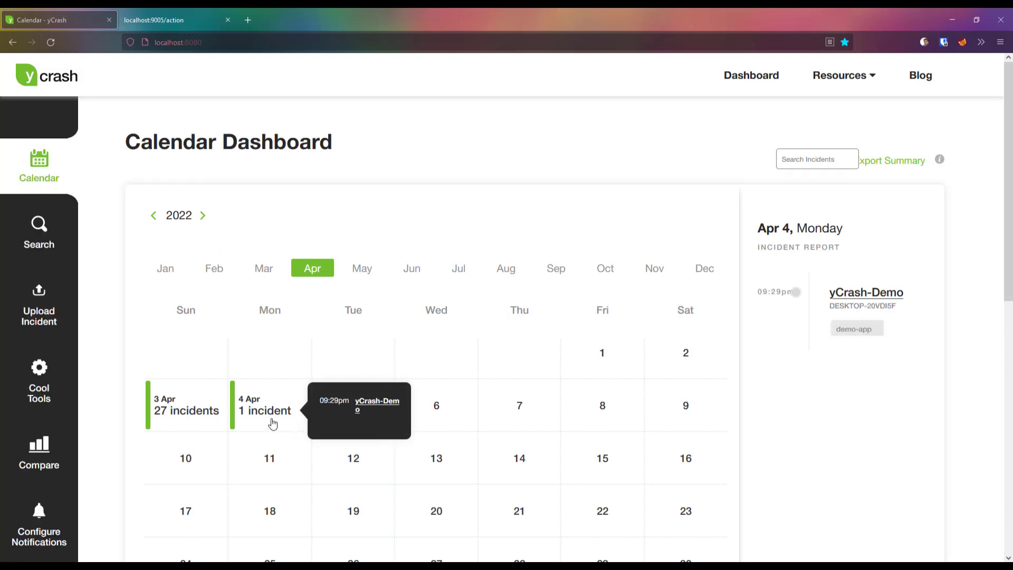
left_click(364, 407)
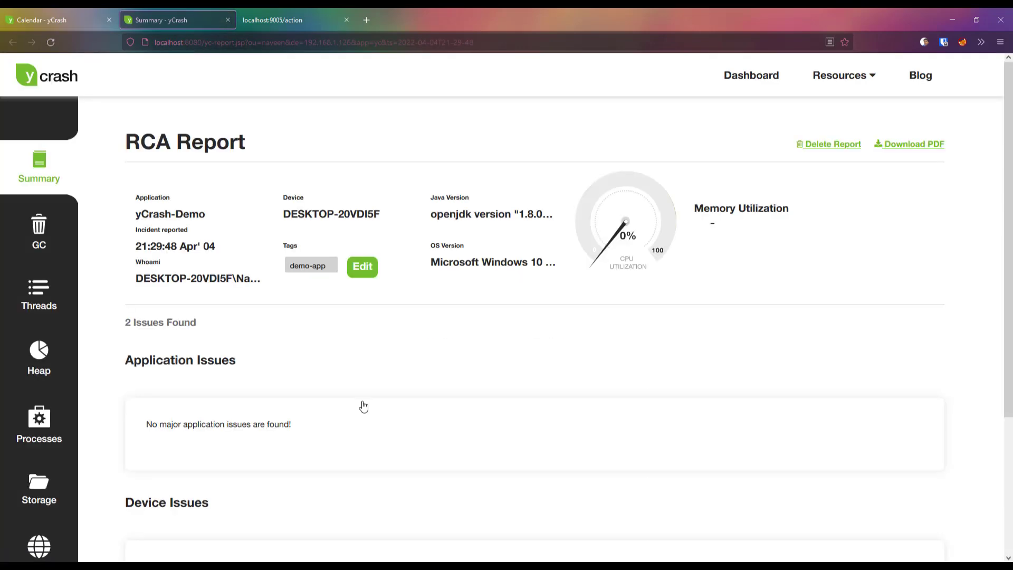
left_click(62, 228)
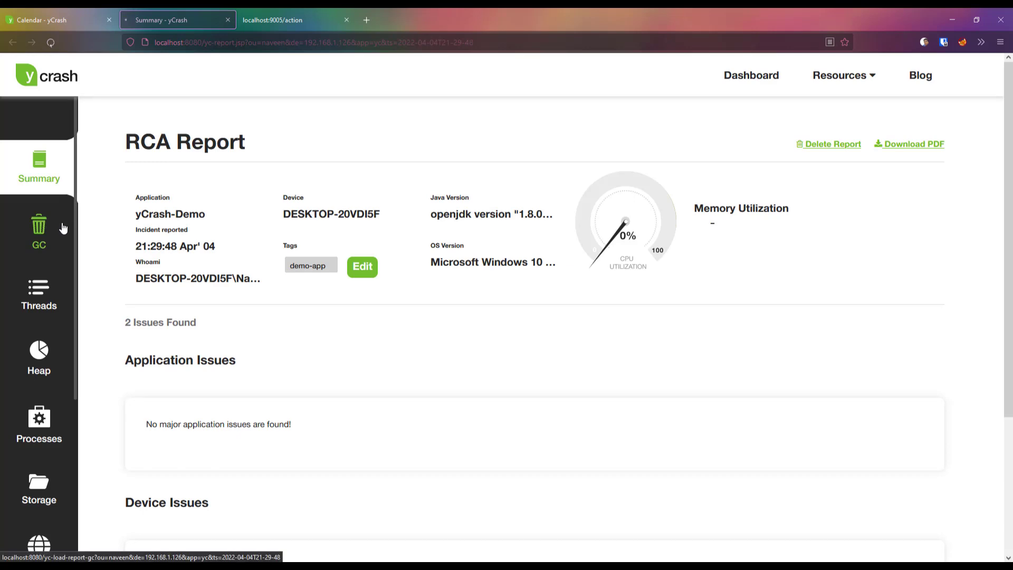